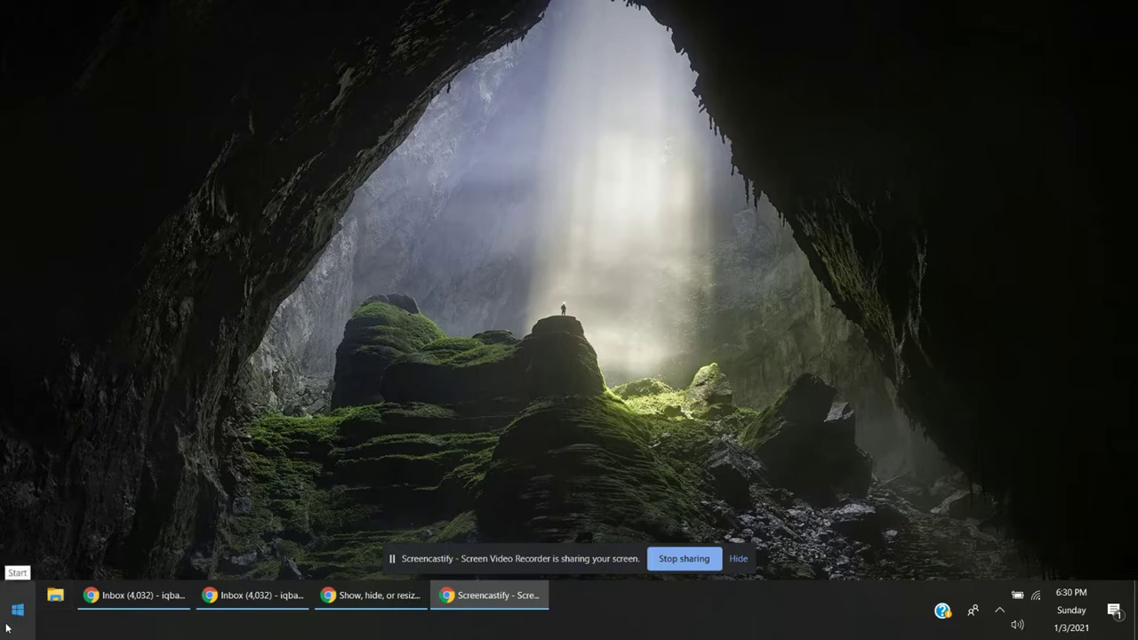
Launch CCleaner, decline the new version download and open the Custom Clean settings.
click(7, 627)
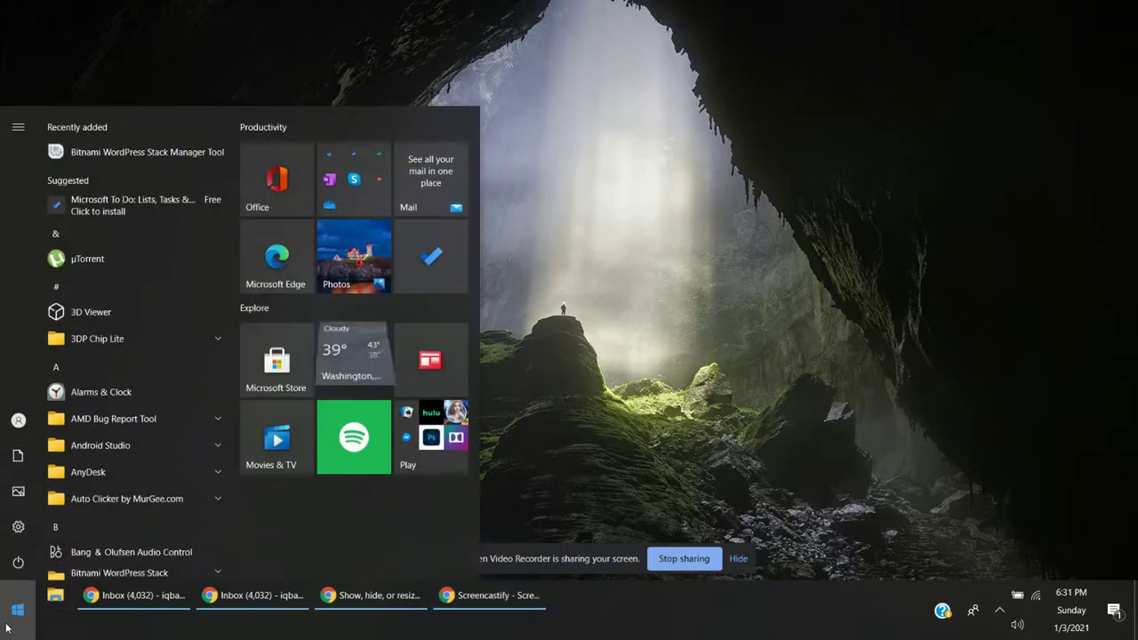
text(ccl)
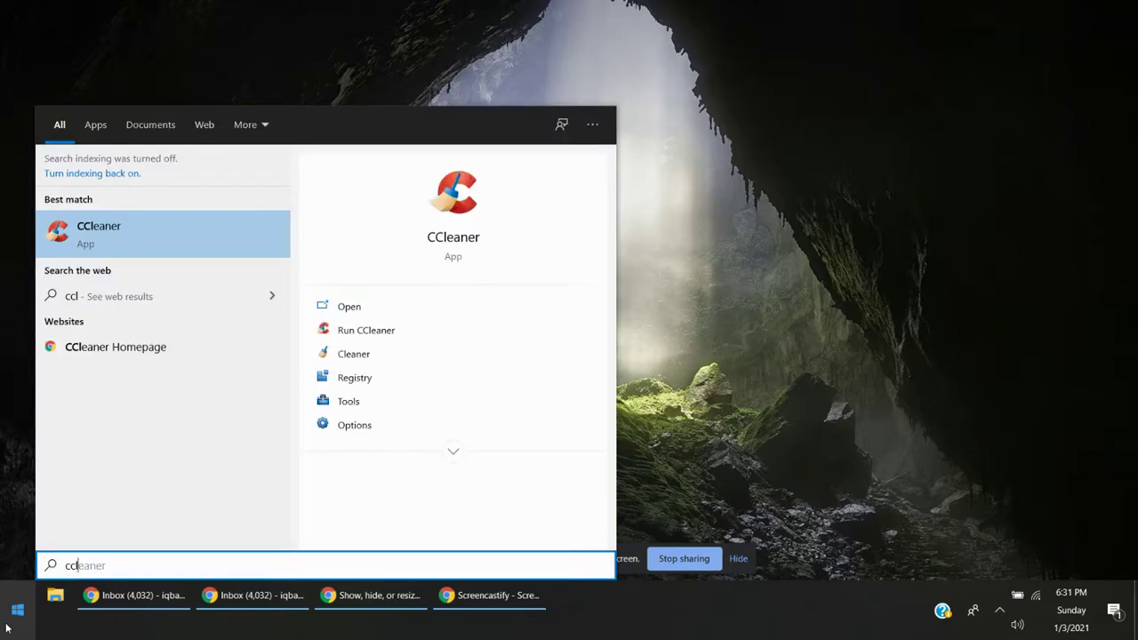
click(6, 627)
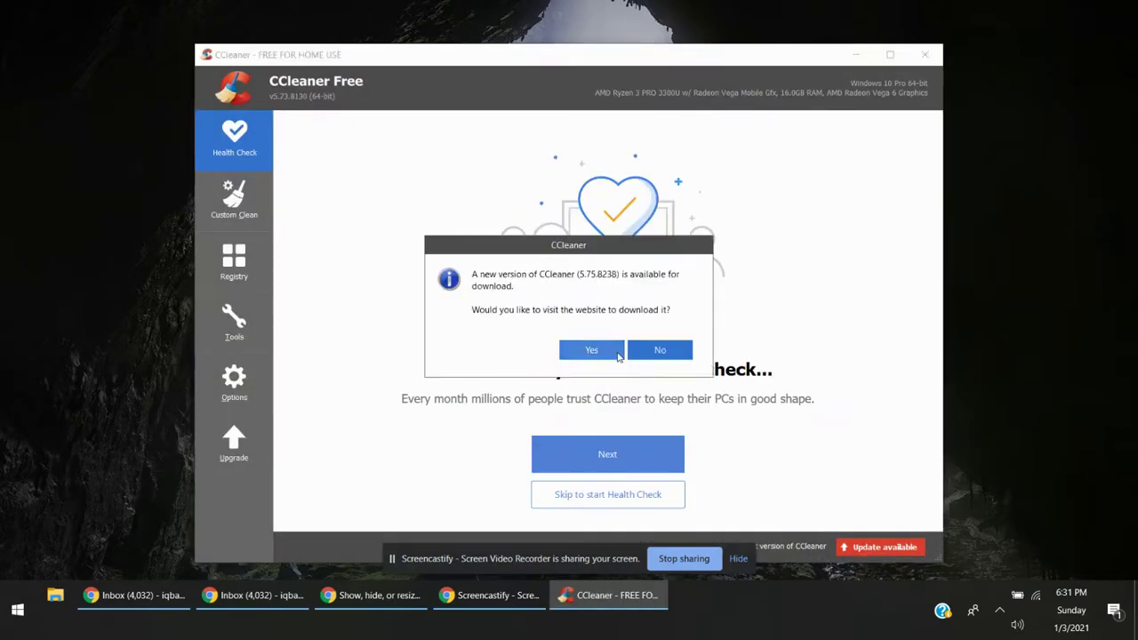
click(647, 347)
click(228, 197)
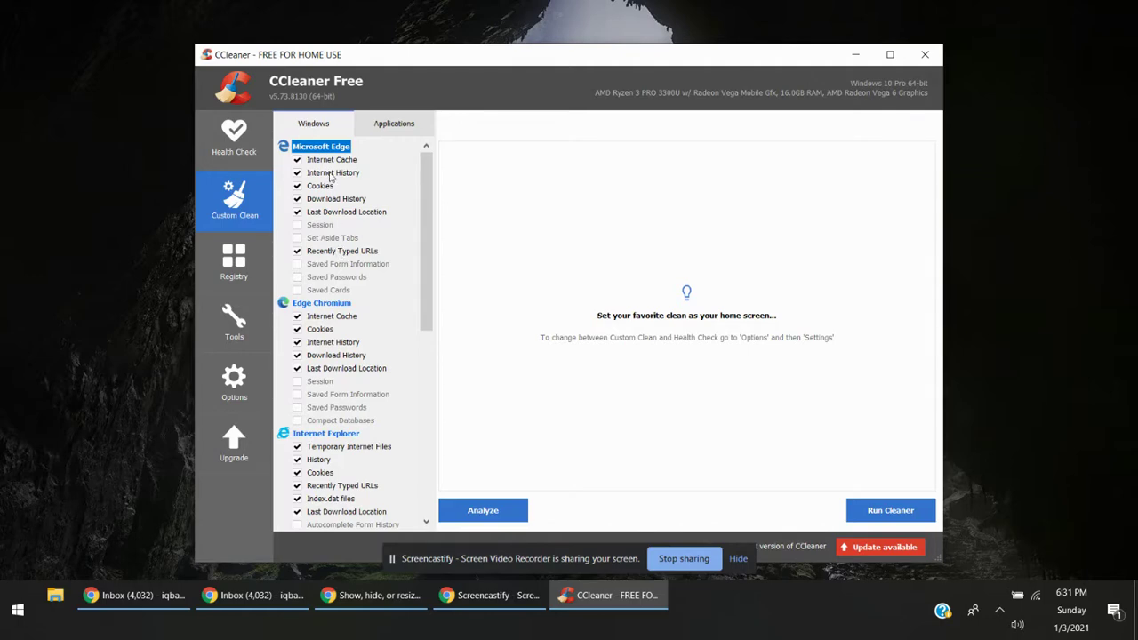
Review the Custom Clean options for Windows and for applications, including Google Chrome's Internet History entry.
scroll(327, 379, down, 6)
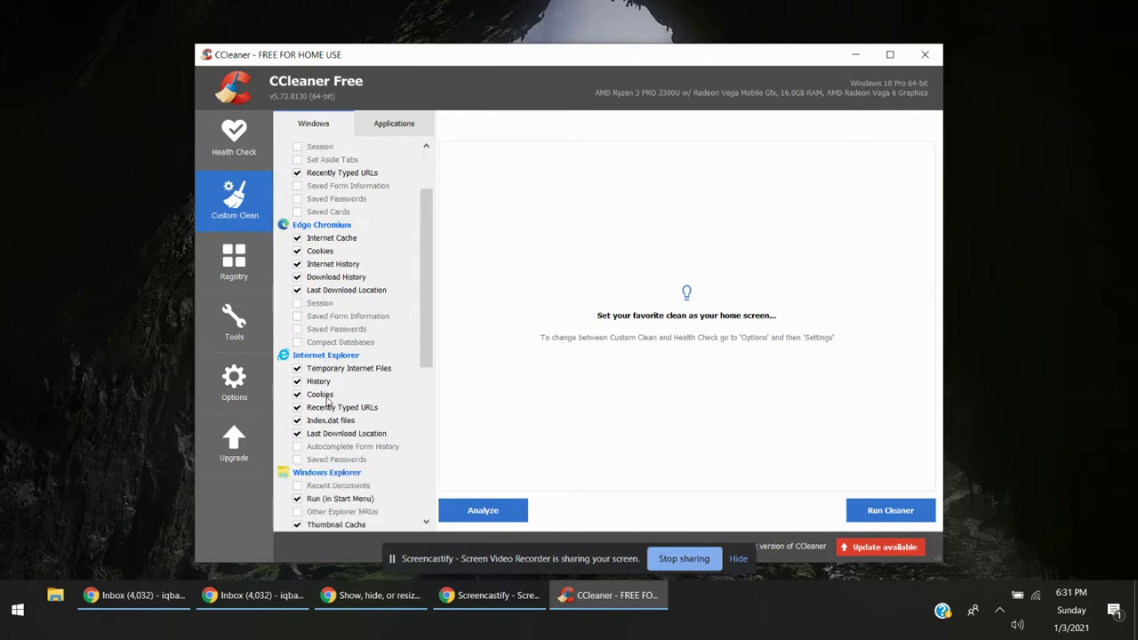
scroll(385, 178, up, 6)
click(402, 131)
scroll(323, 280, down, 1)
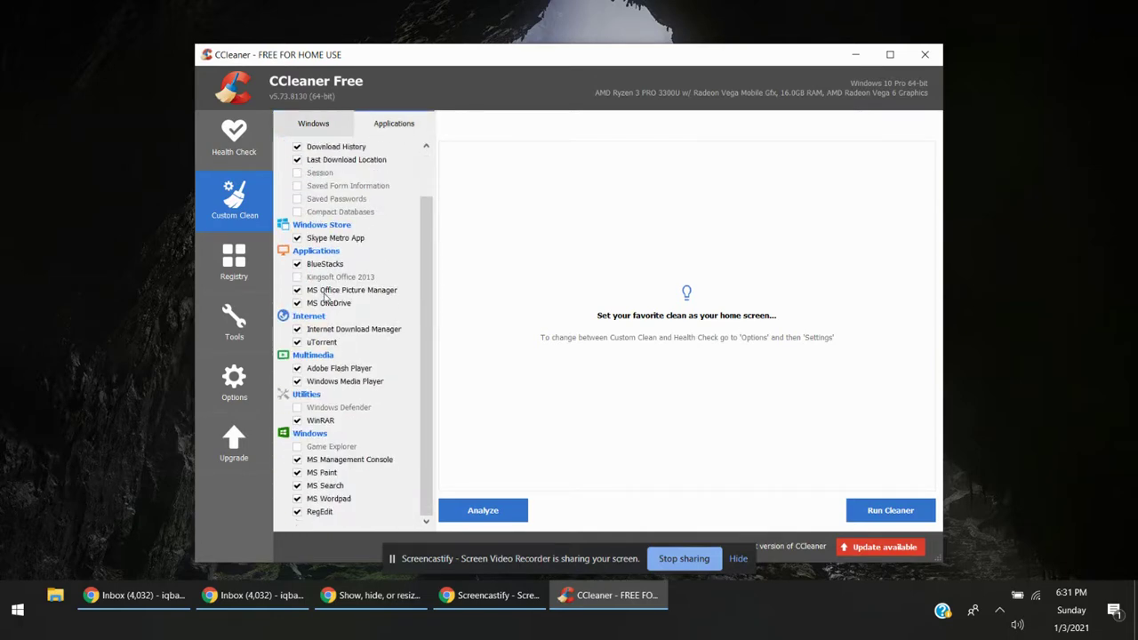
scroll(329, 302, up, 1)
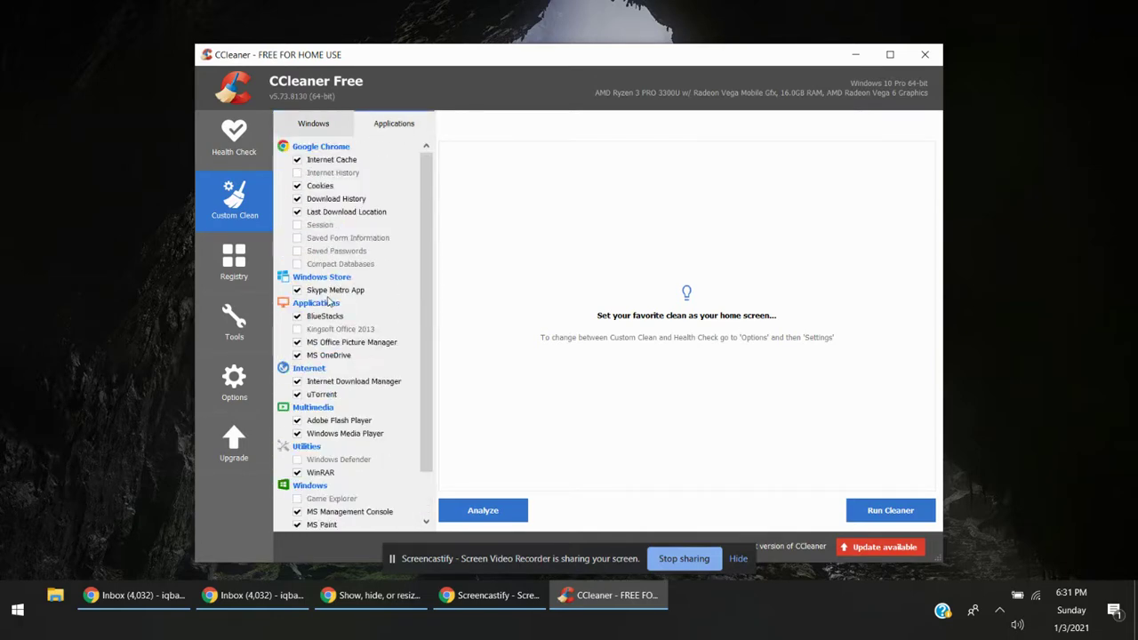
click(298, 174)
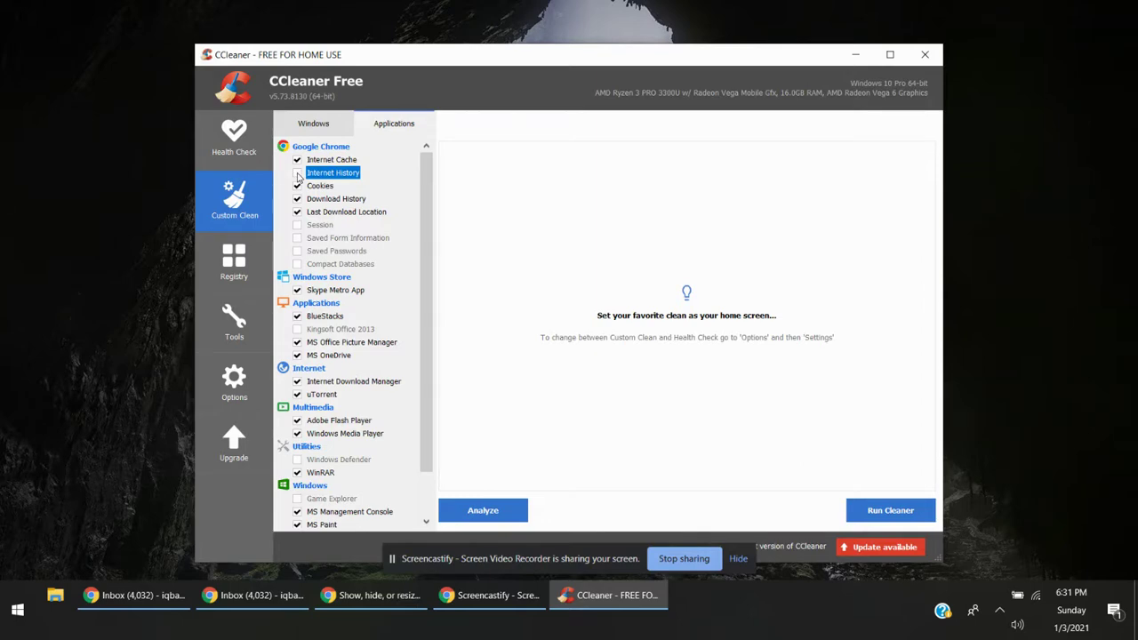
click(318, 130)
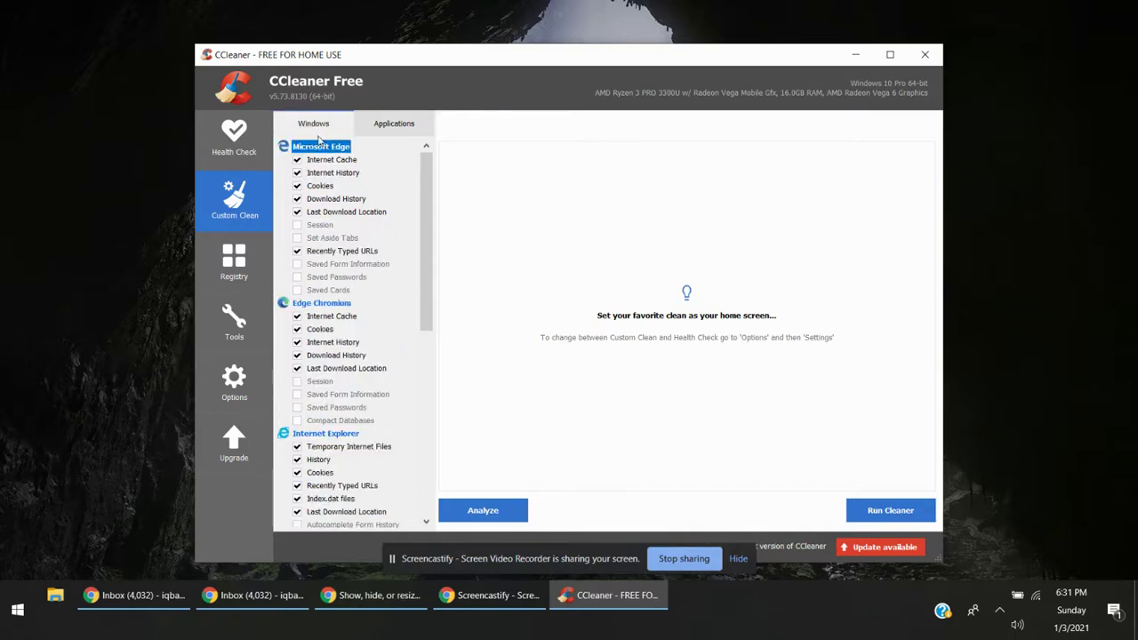
click(384, 127)
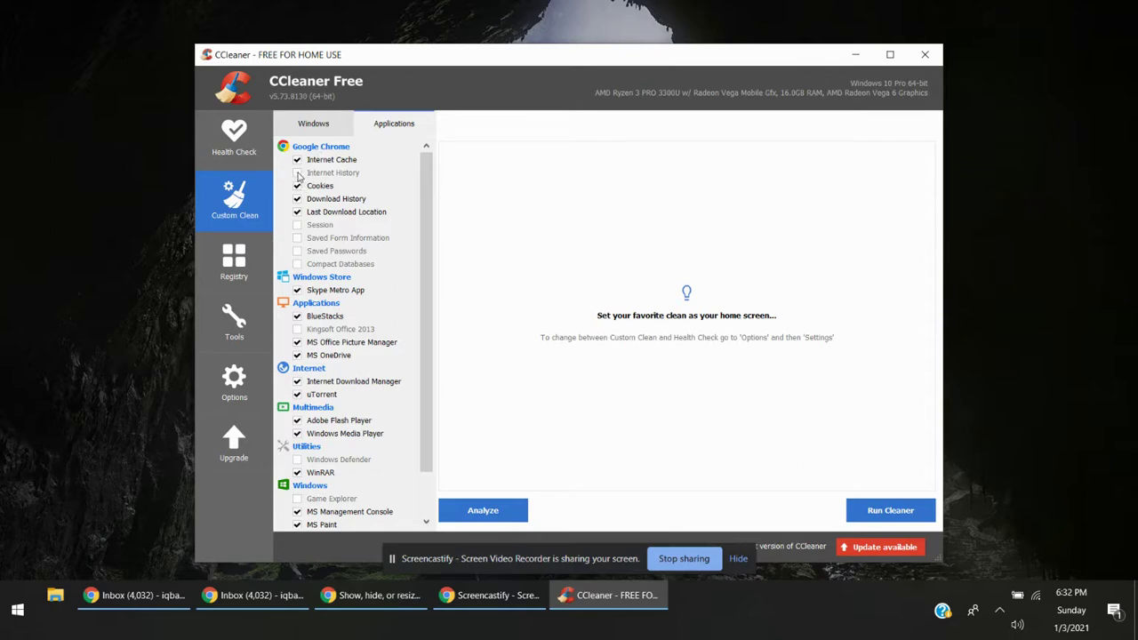
click(298, 175)
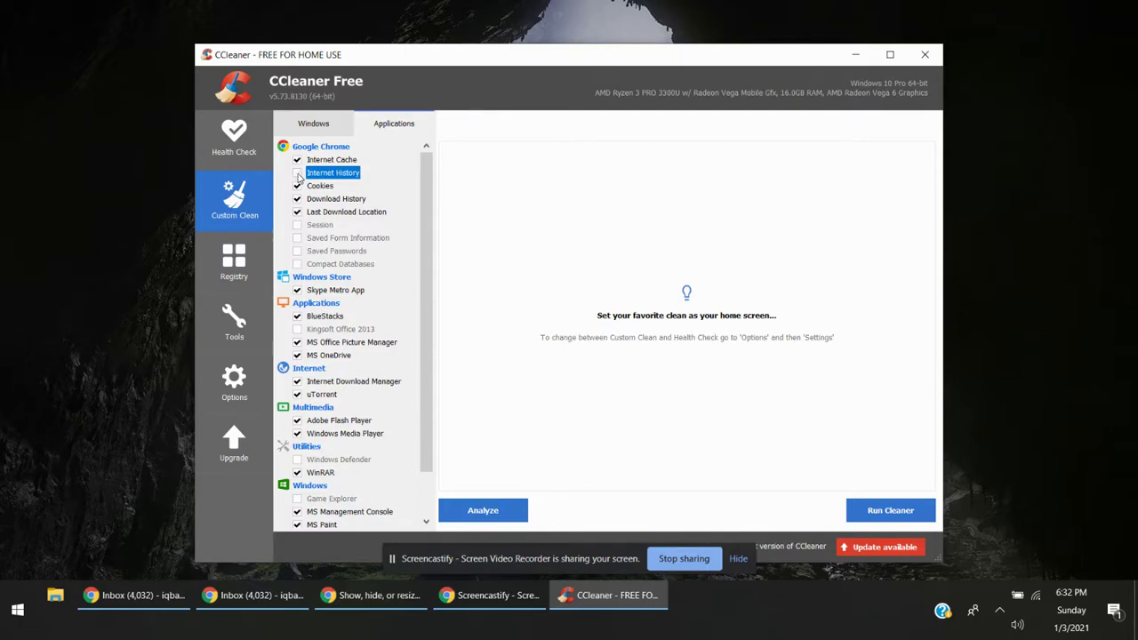
scroll(329, 449, down, 1)
scroll(329, 444, up, 1)
Run the cleaner with the selected Custom Clean options and confirm deleting the files.
click(317, 128)
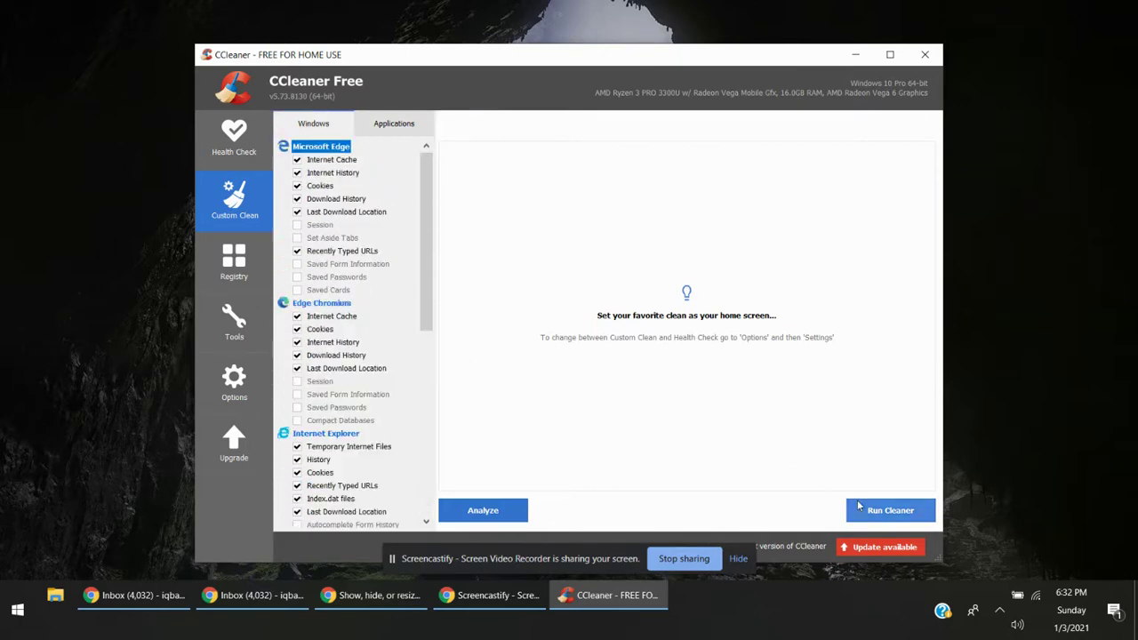
click(888, 519)
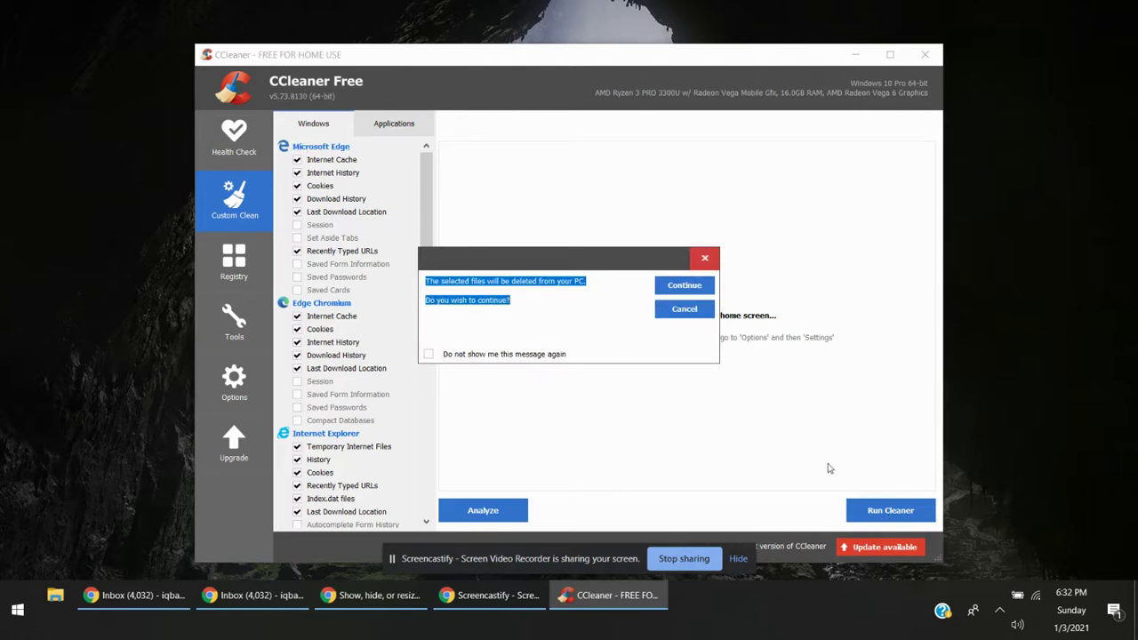
click(683, 286)
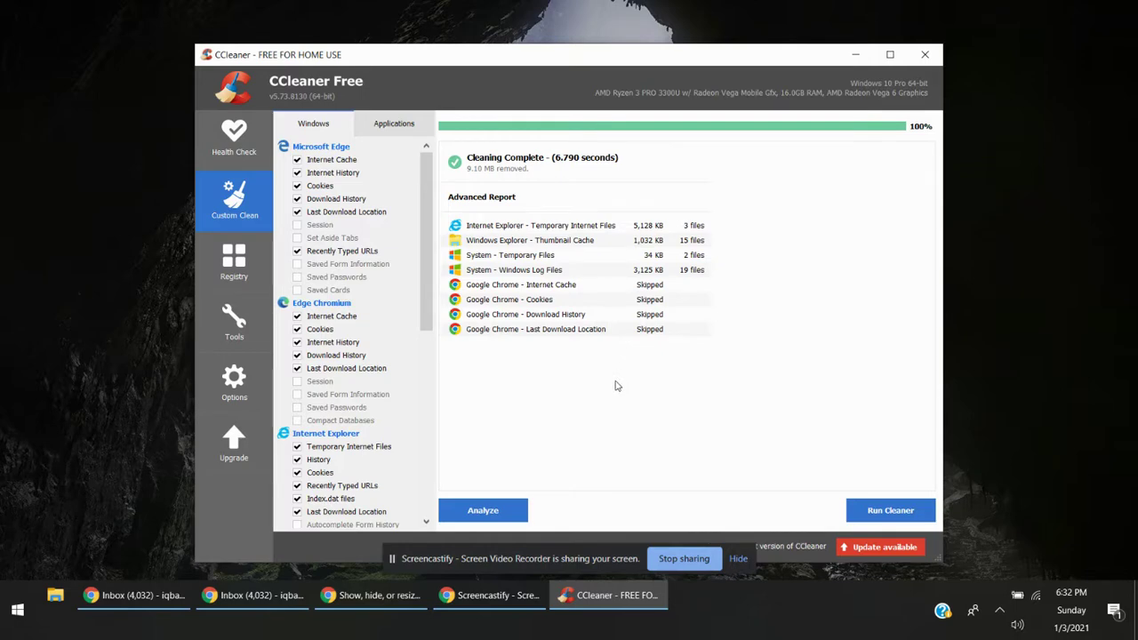
Scan the registry and fix all selected issues without backing up the registry, closing the cleaner when finished.
click(249, 266)
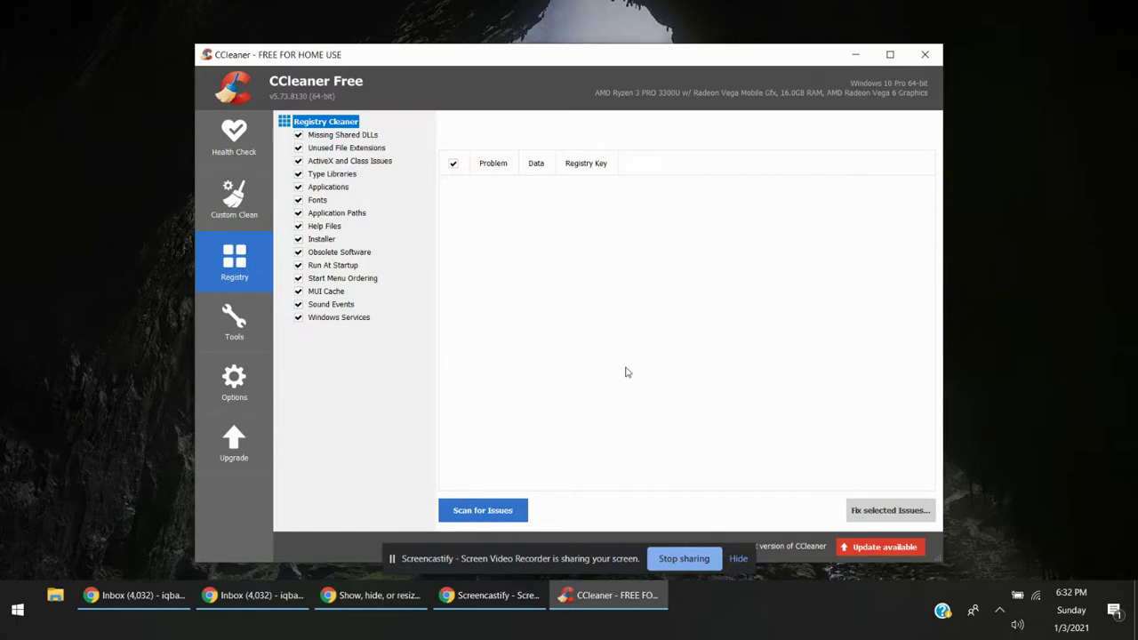
click(487, 513)
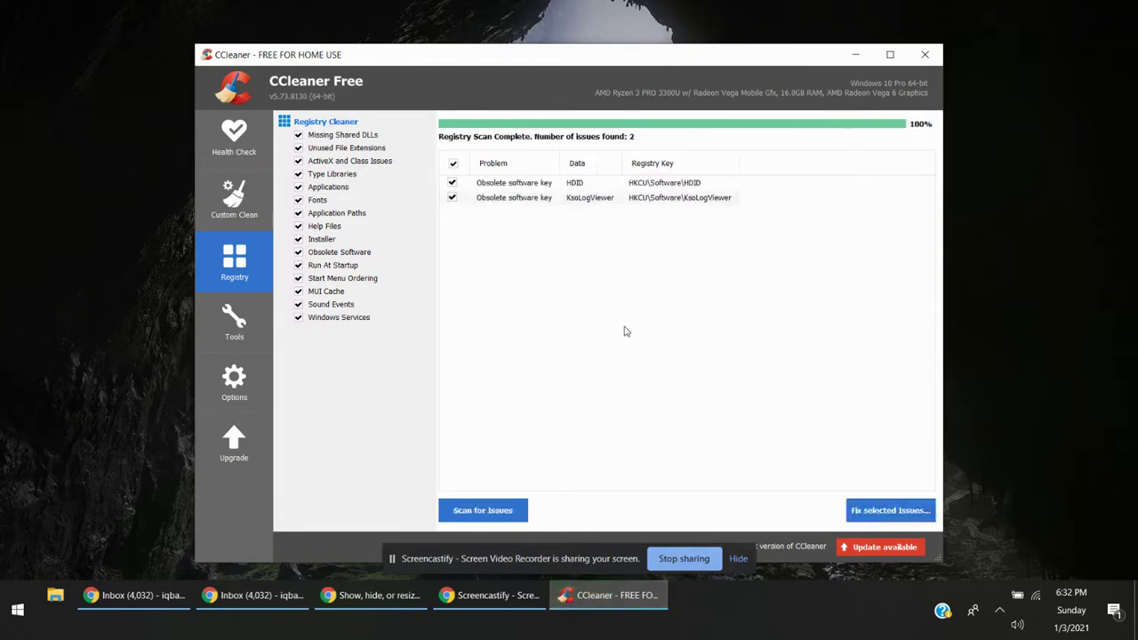
click(893, 513)
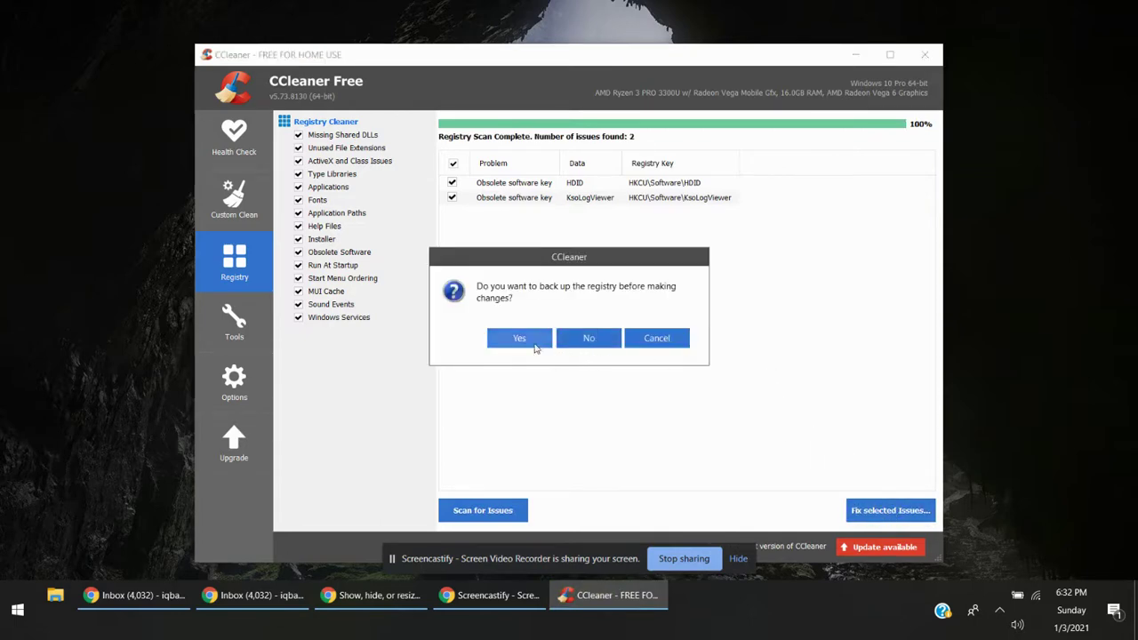
click(597, 341)
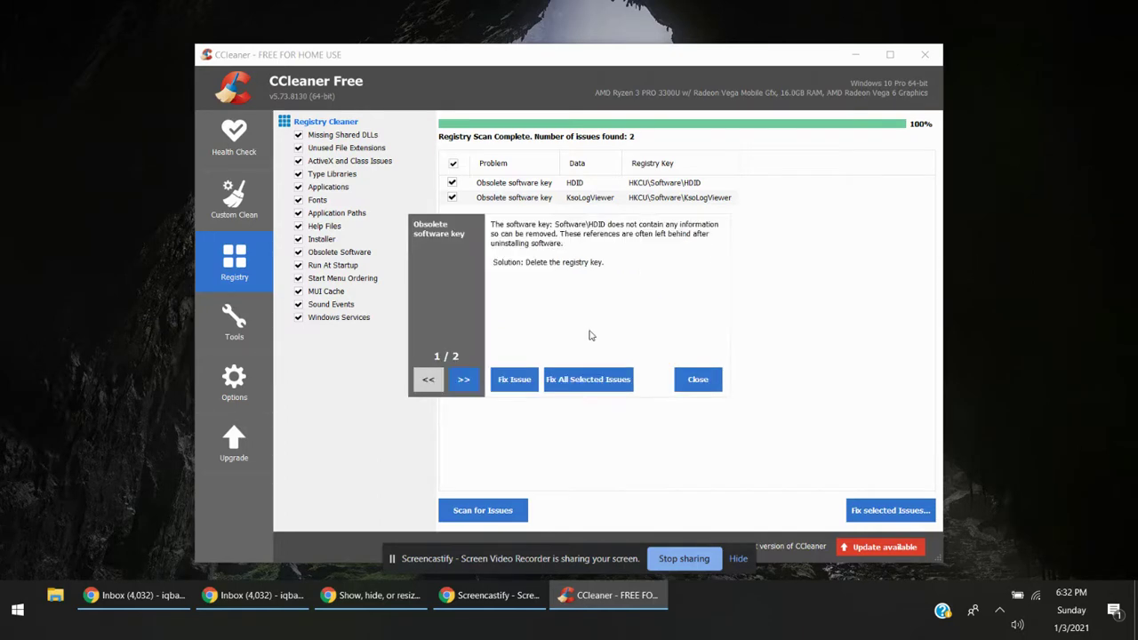
click(578, 382)
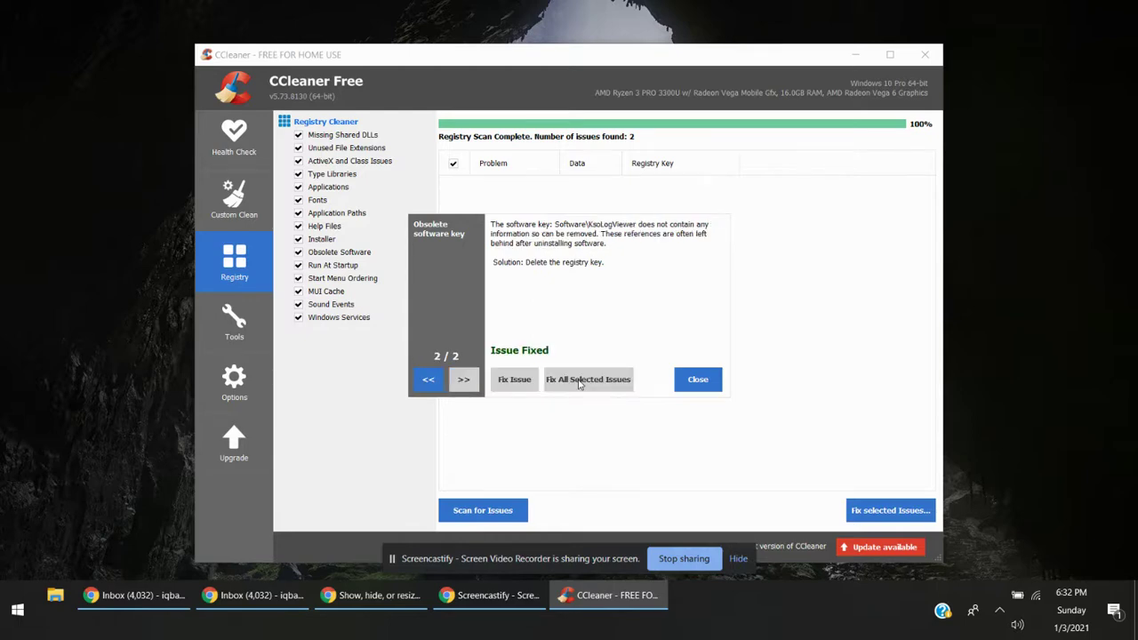
click(710, 382)
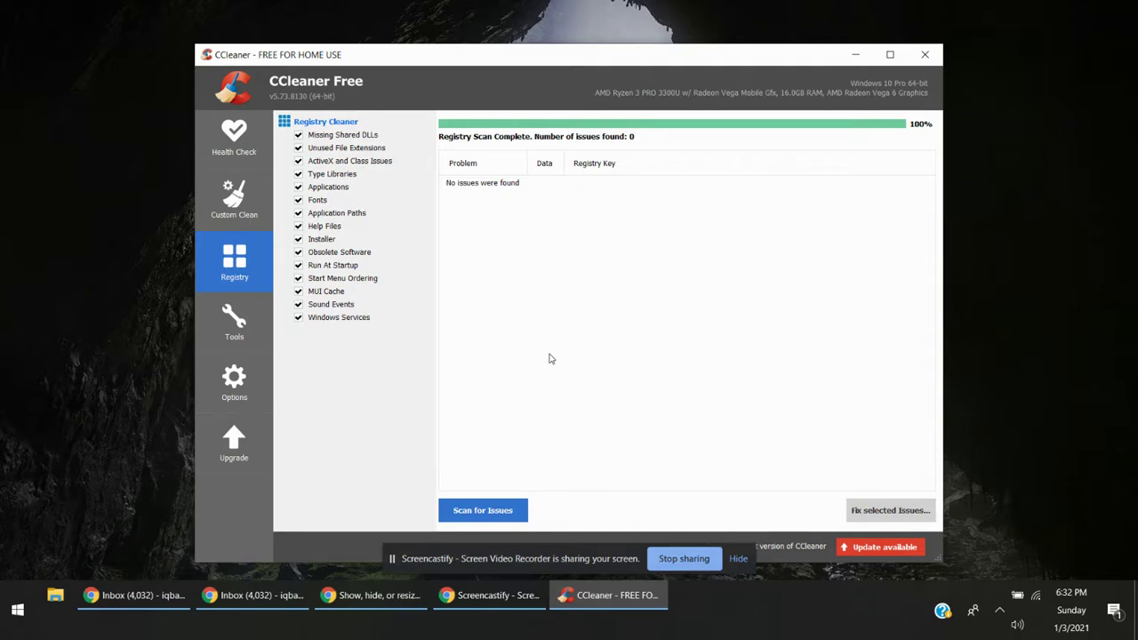
click(925, 56)
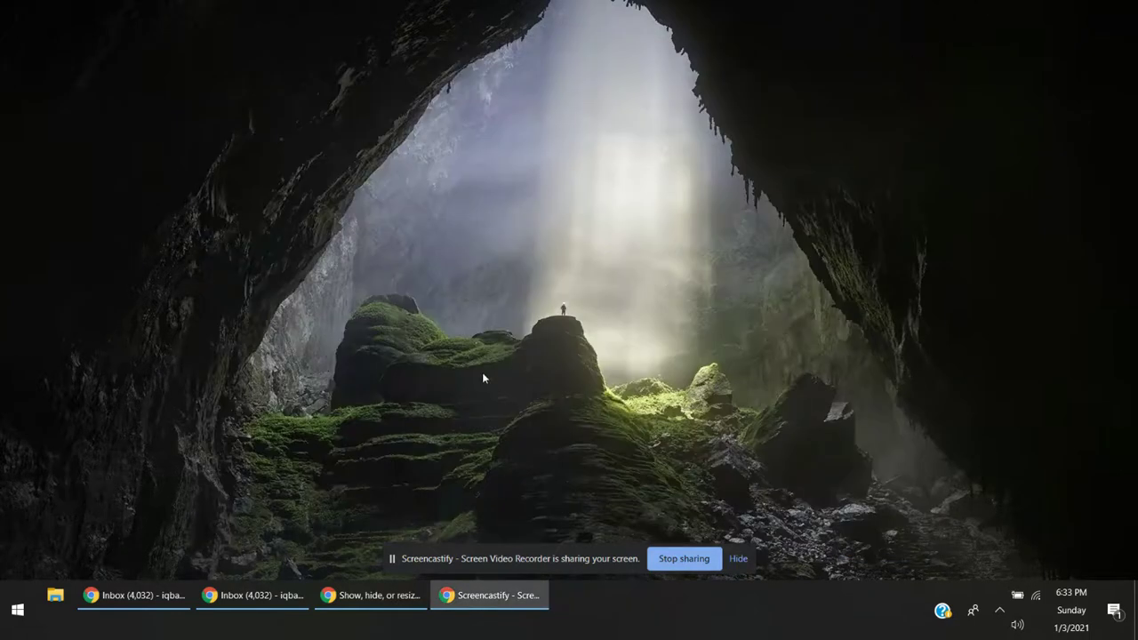
Open the Windows Temp folder by running the command "temp" from the Run dialog.
click(17, 610)
text(run)
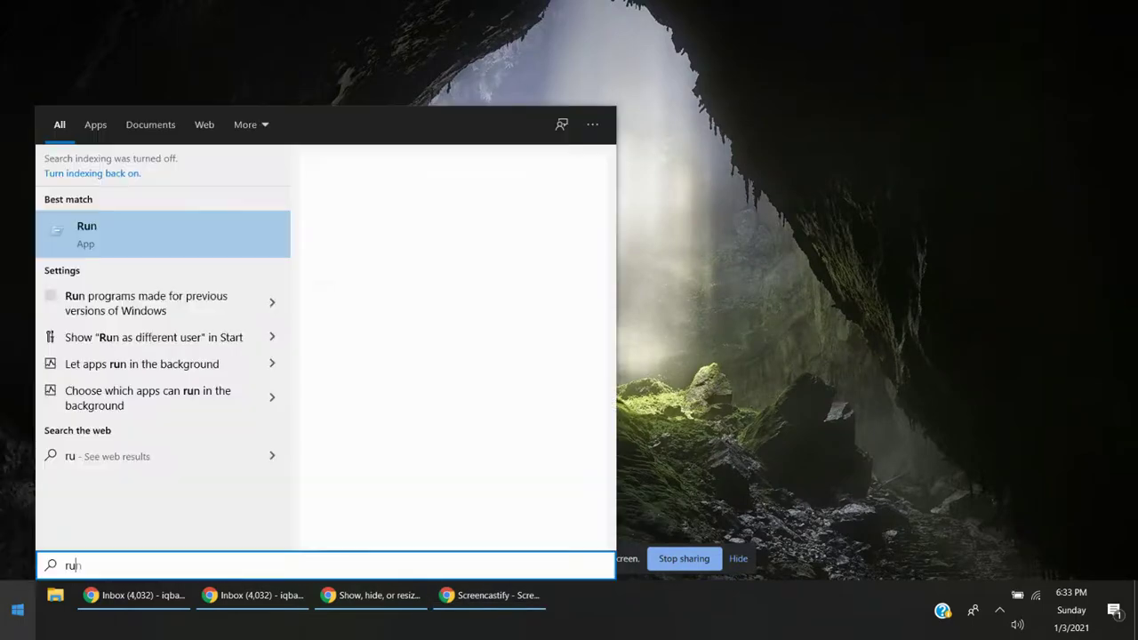
key(Return)
text(%temp%)
key(Return)
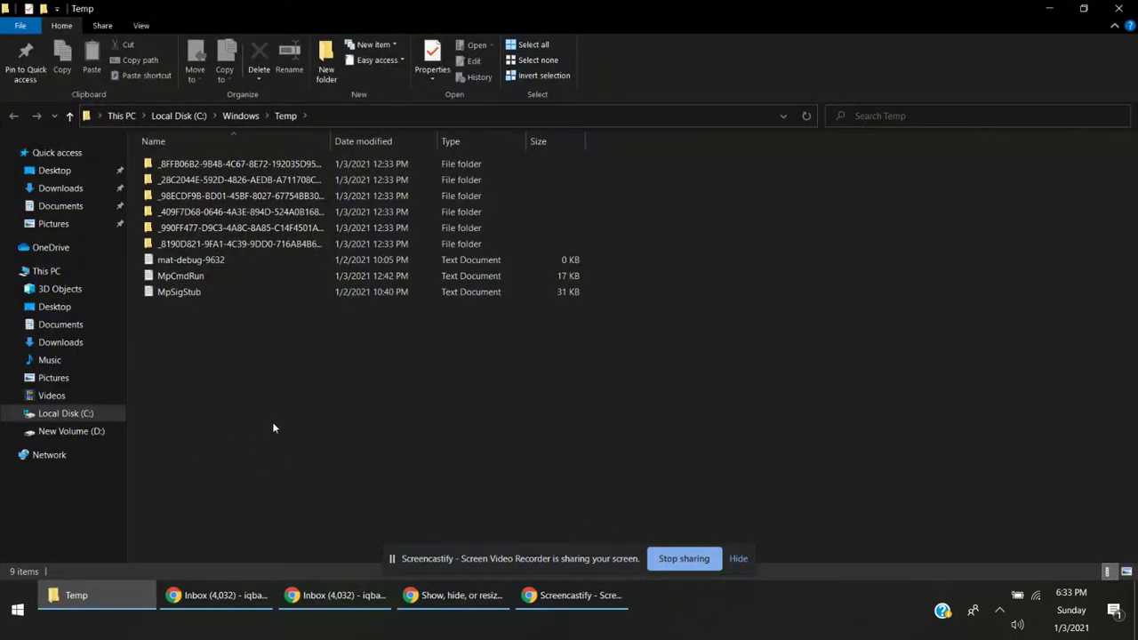
Delete all files and folders in the Windows Temp folder and close its window.
key(ctrl+a)
key(Delete)
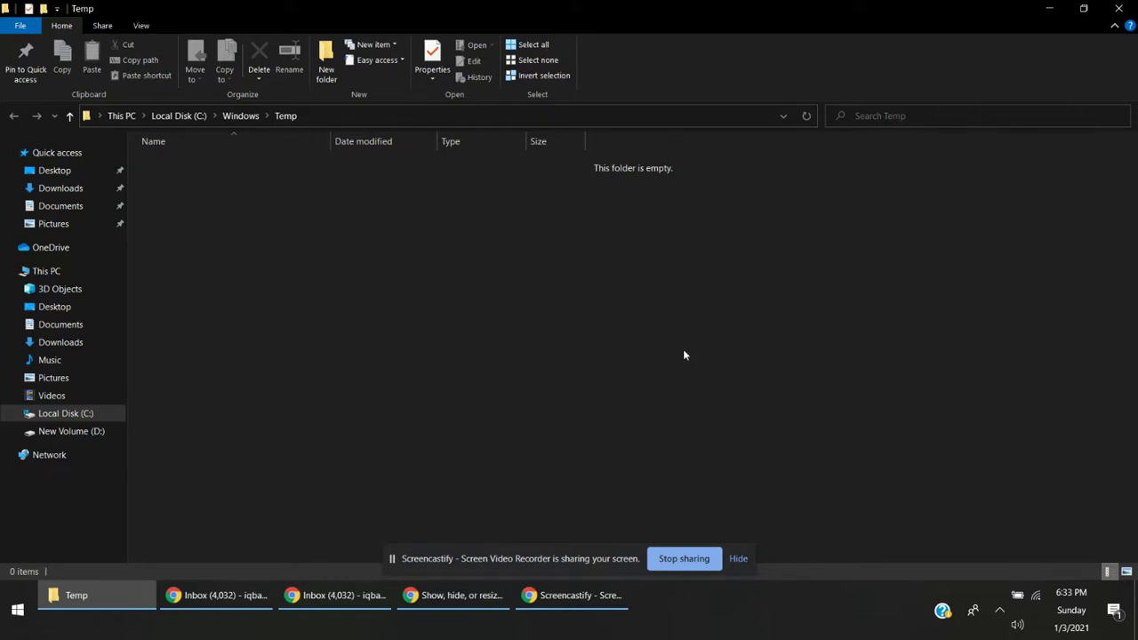
click(1118, 8)
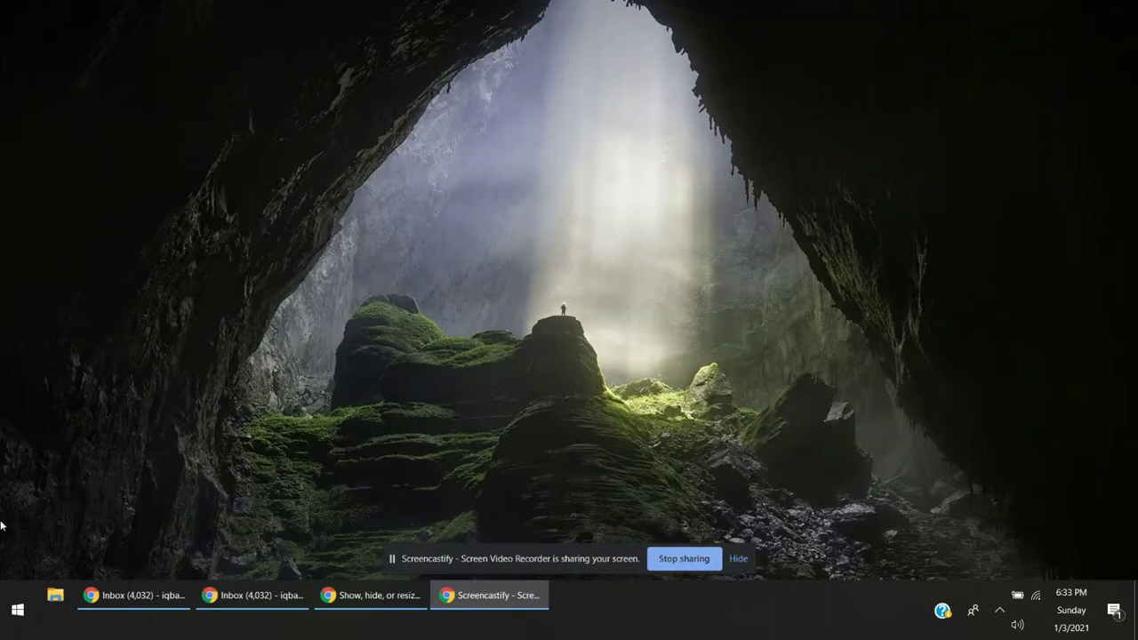
Open the user's AppData Local Temp folder by running "%temp%" from the Run dialog.
click(16, 610)
text(run)
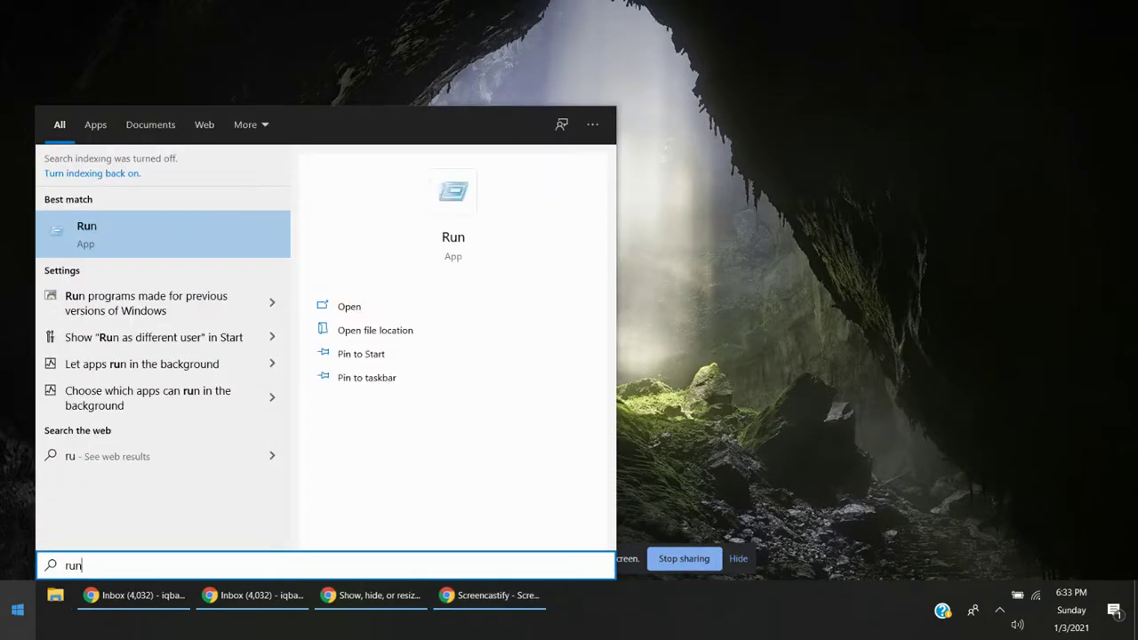
key(Return)
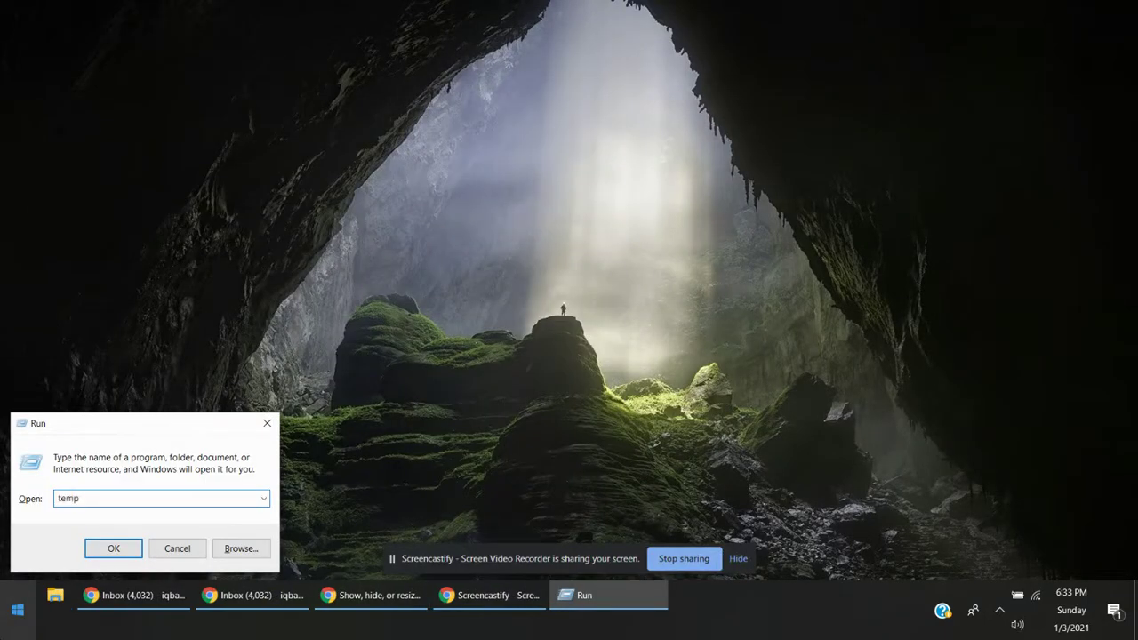
text(%)
text(%)
key(Return)
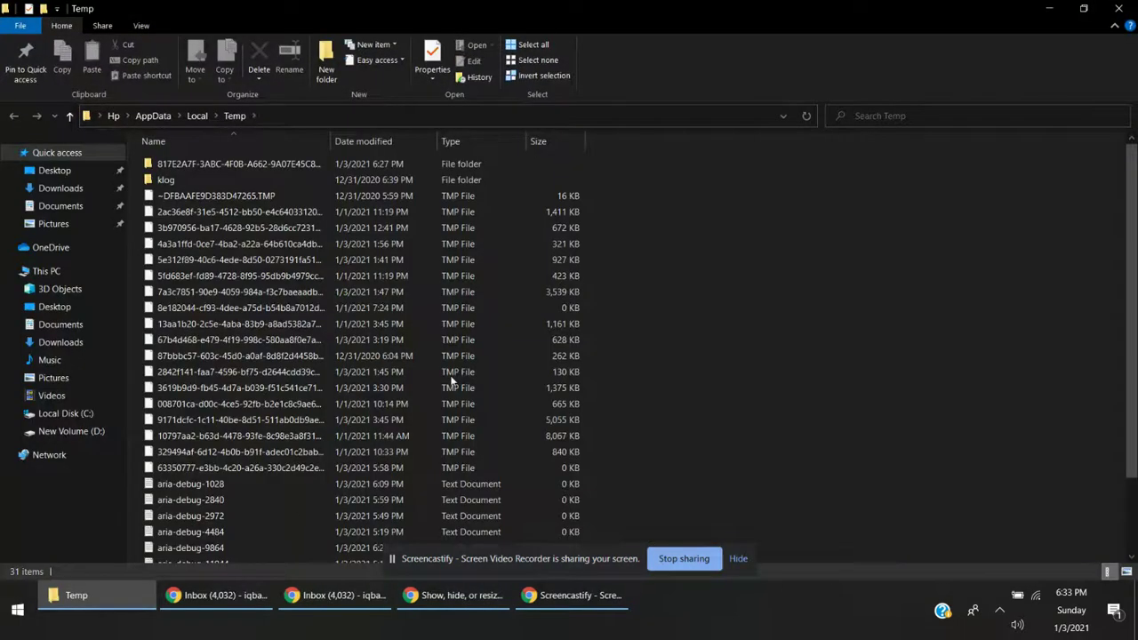
Delete everything in the user's Temp folder, skipping all current items that are in use, and close the folder.
key(ctrl+a)
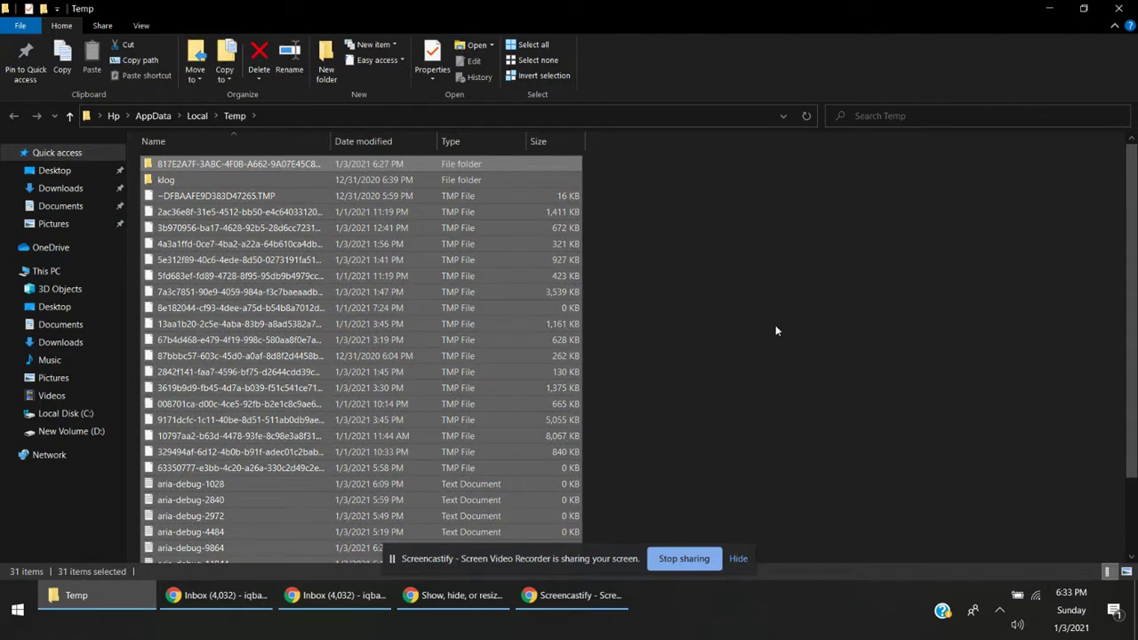
key(Delete)
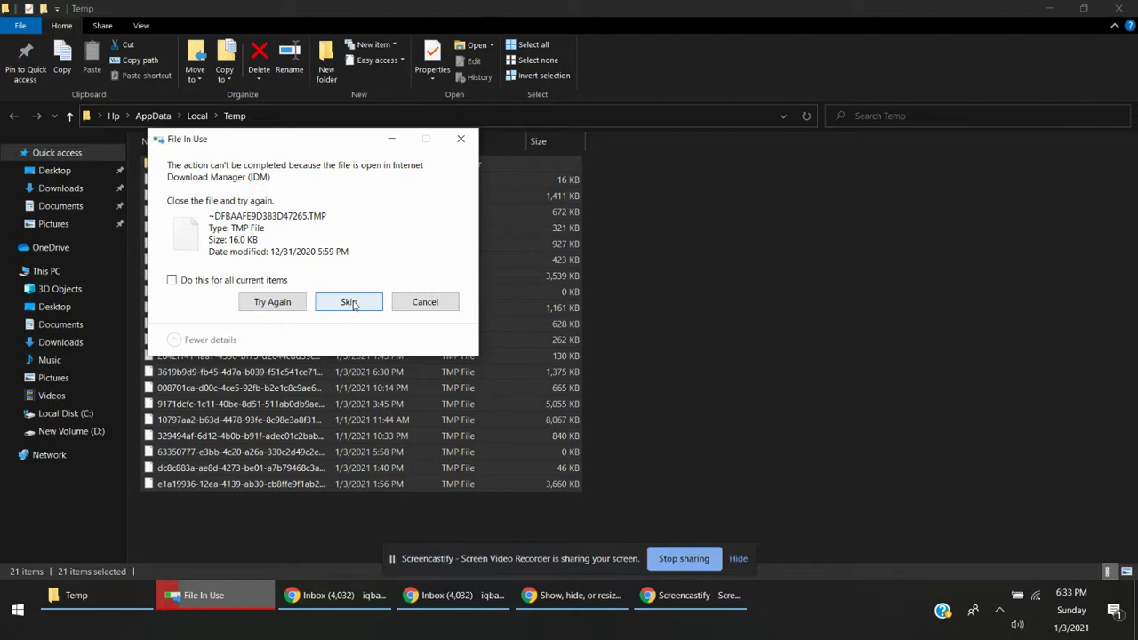
click(350, 303)
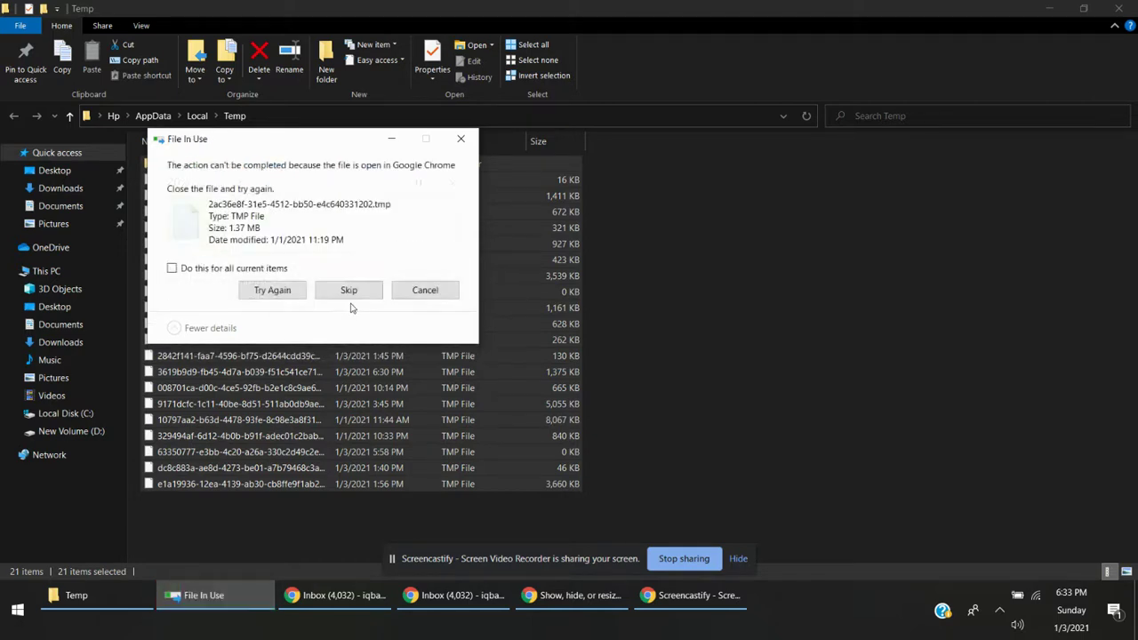
click(354, 290)
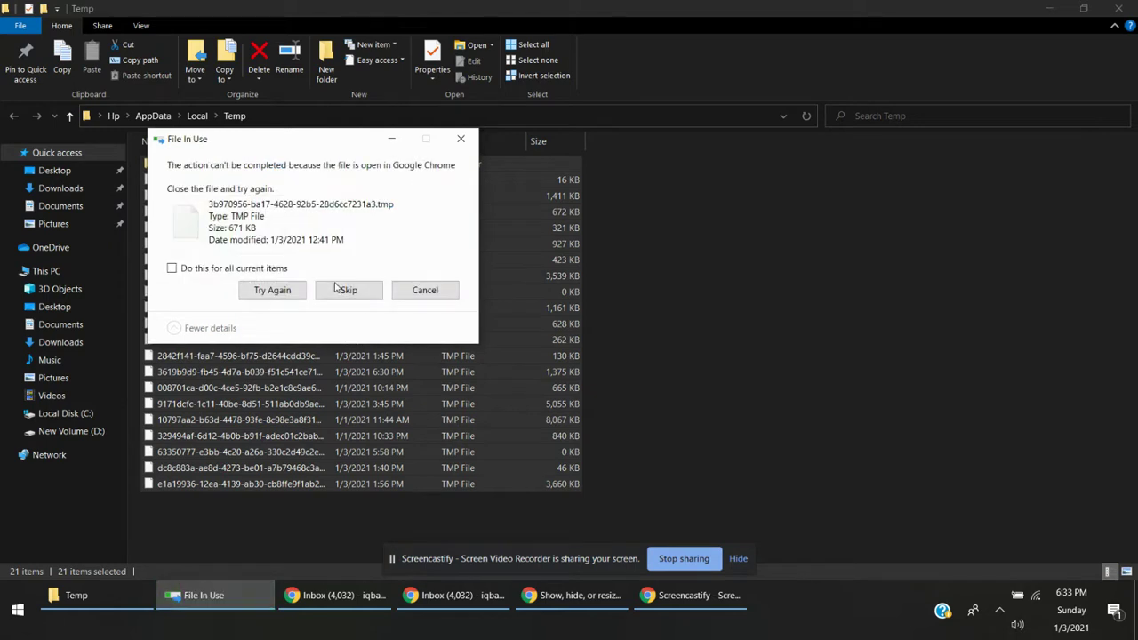
click(272, 271)
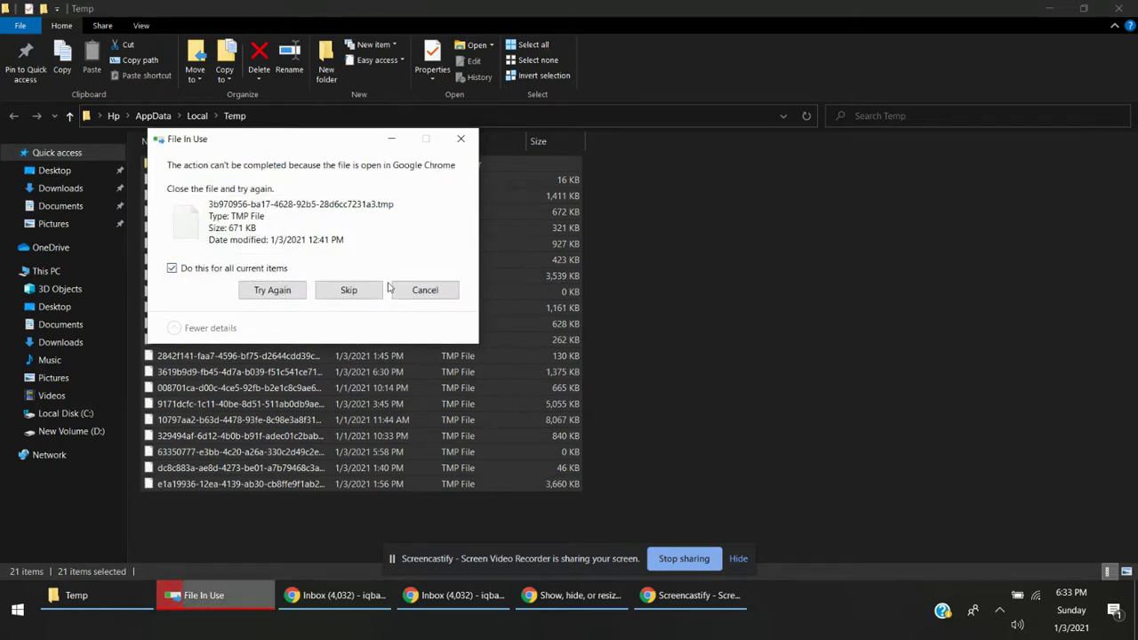
click(345, 293)
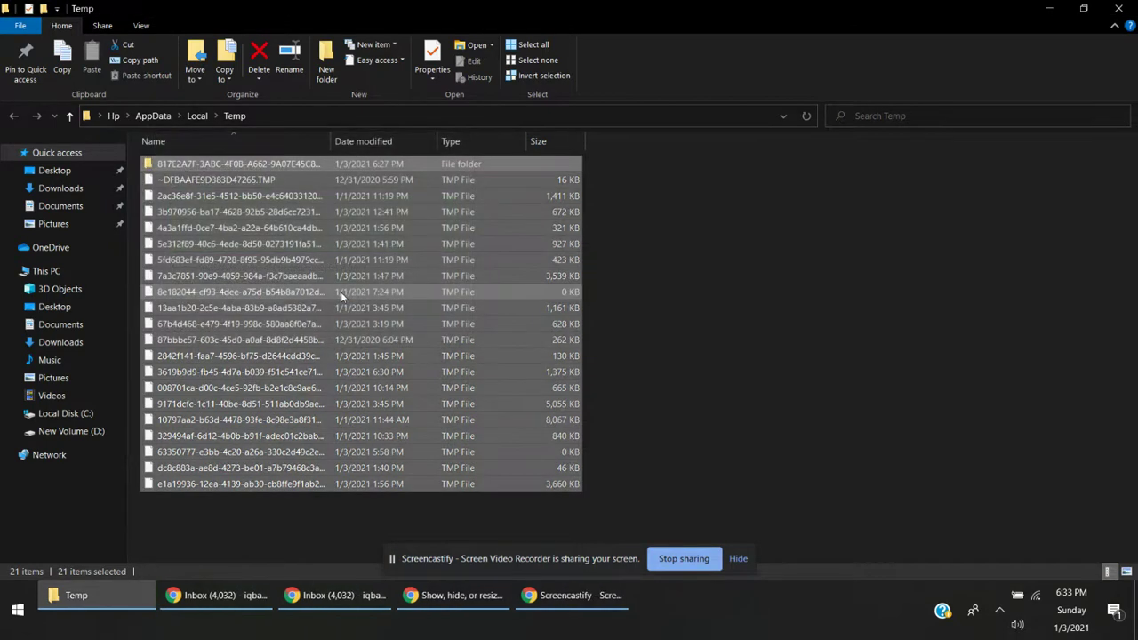
click(755, 311)
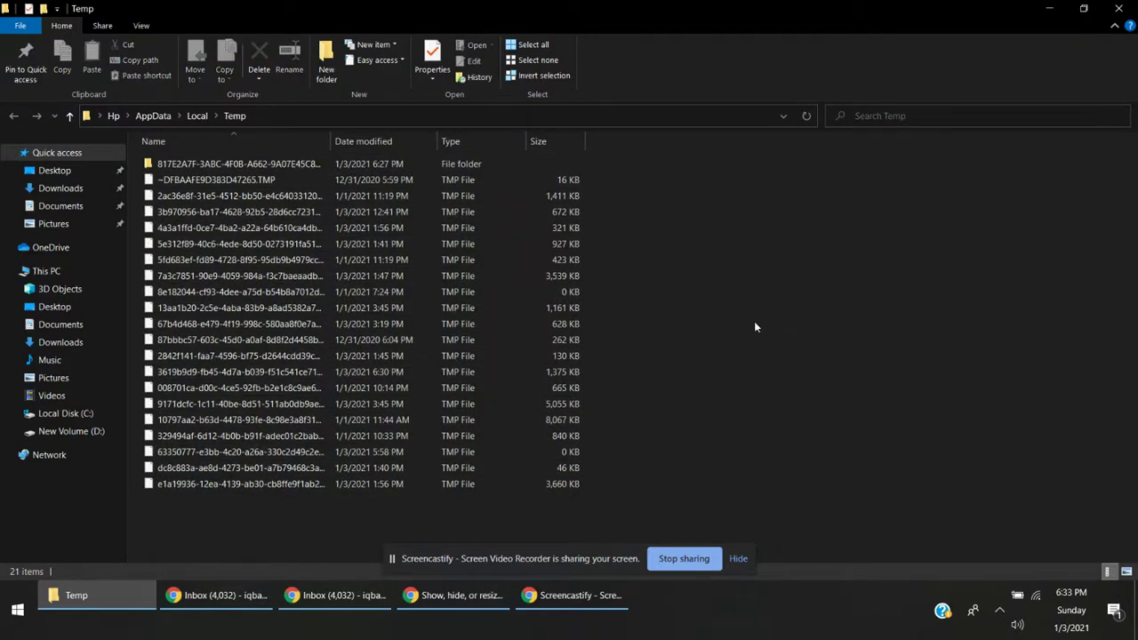
click(1118, 8)
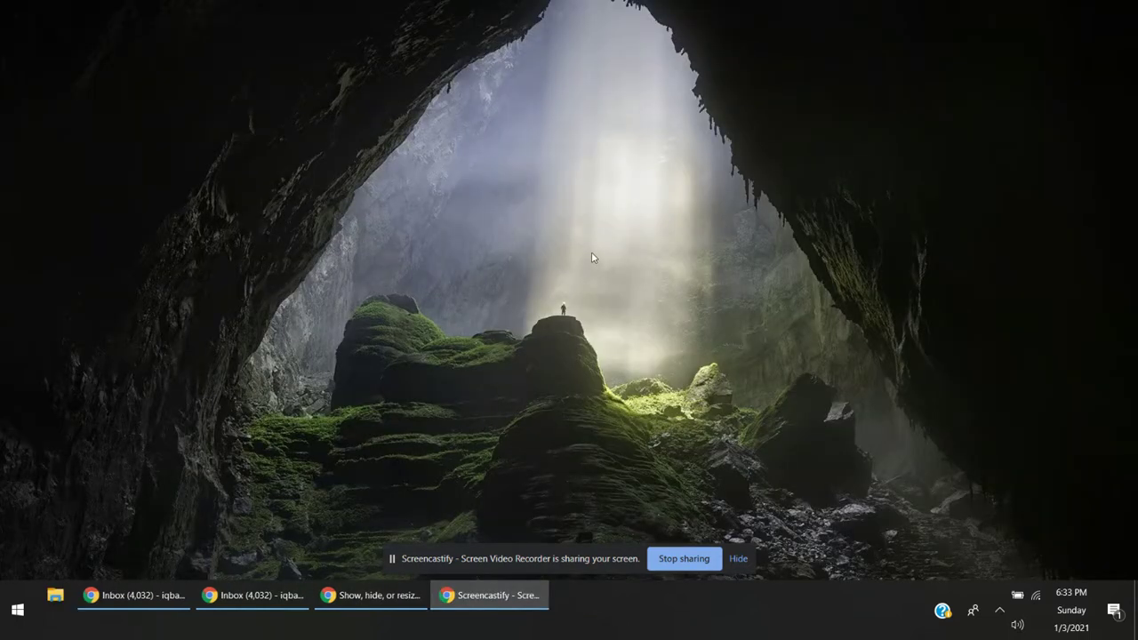